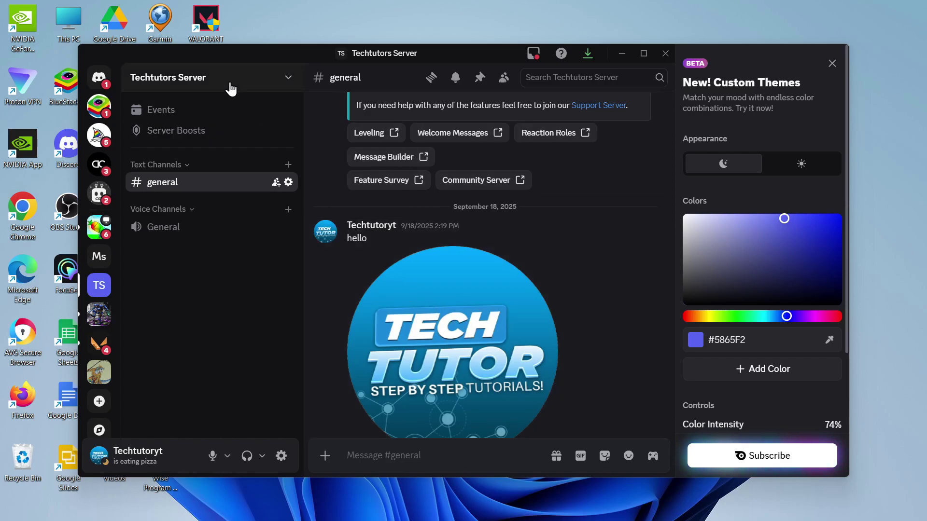
# Open Techtutors Server's Server Settings from the server name dropdown and scroll the sidebar
pyautogui.click(228, 86)
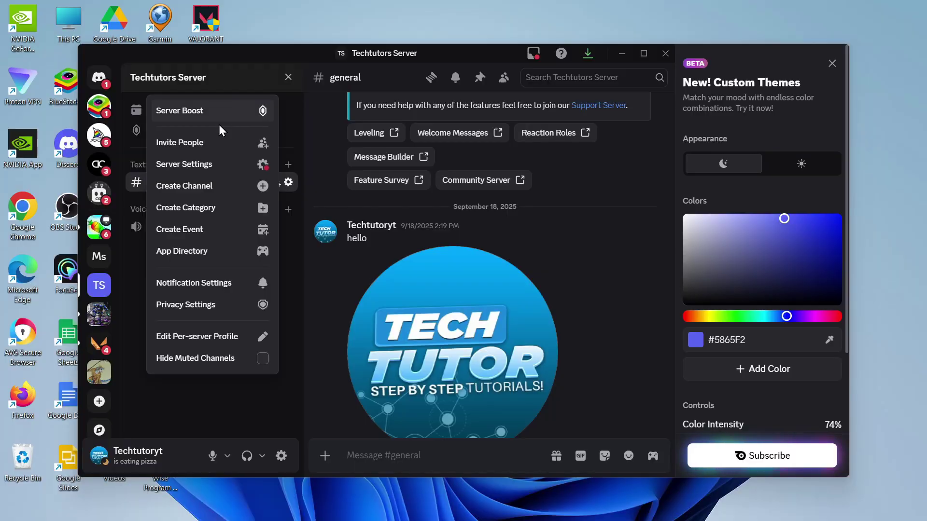
pyautogui.click(201, 165)
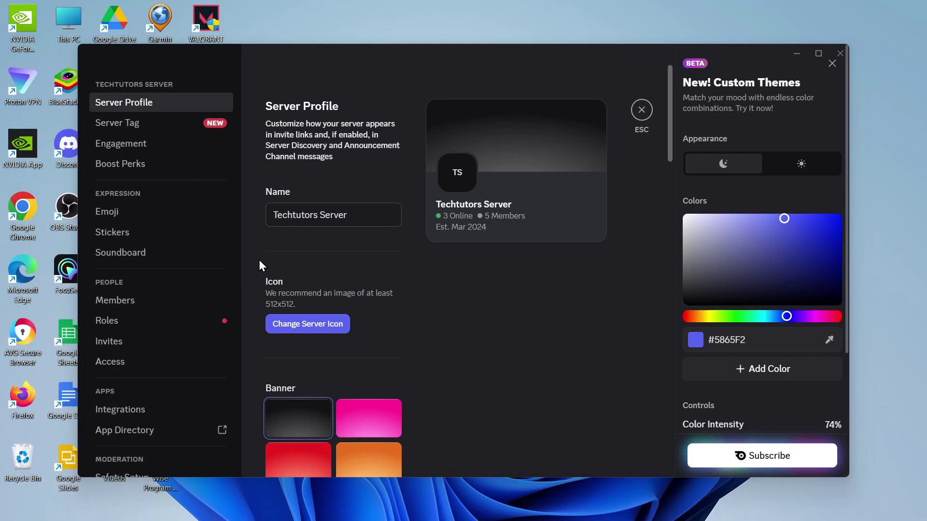
pyautogui.scroll(-1, 223, 265)
pyautogui.scroll(-1, 223, 267)
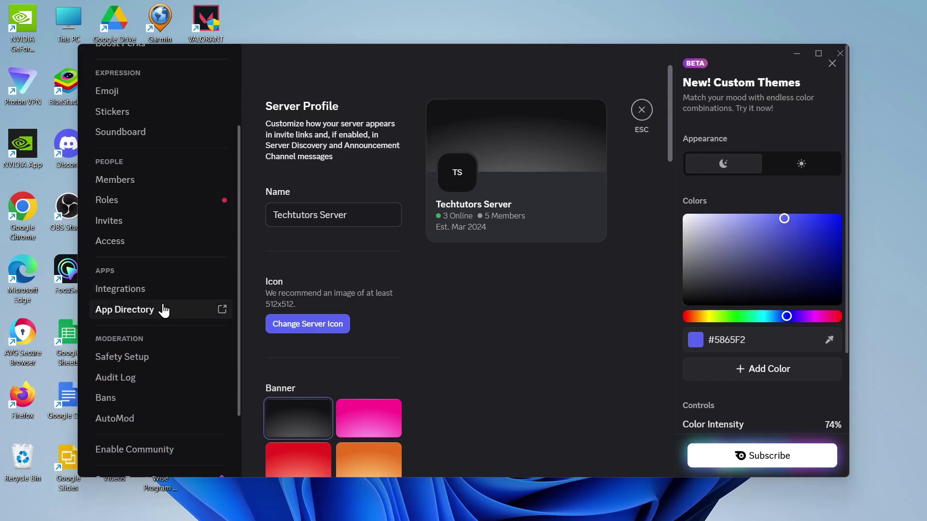
# Search the App Directory for 'green bot' and open the Green-bot app page
pyautogui.click(162, 311)
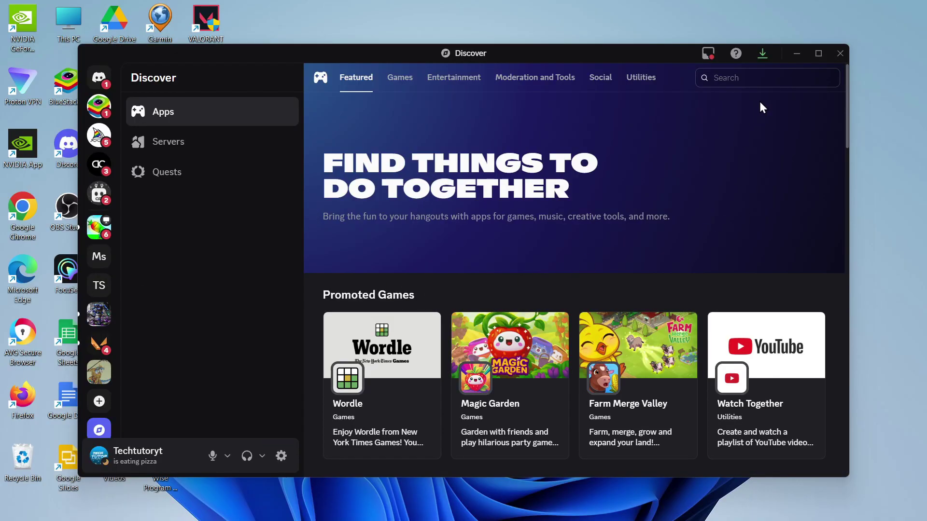
pyautogui.click(760, 77)
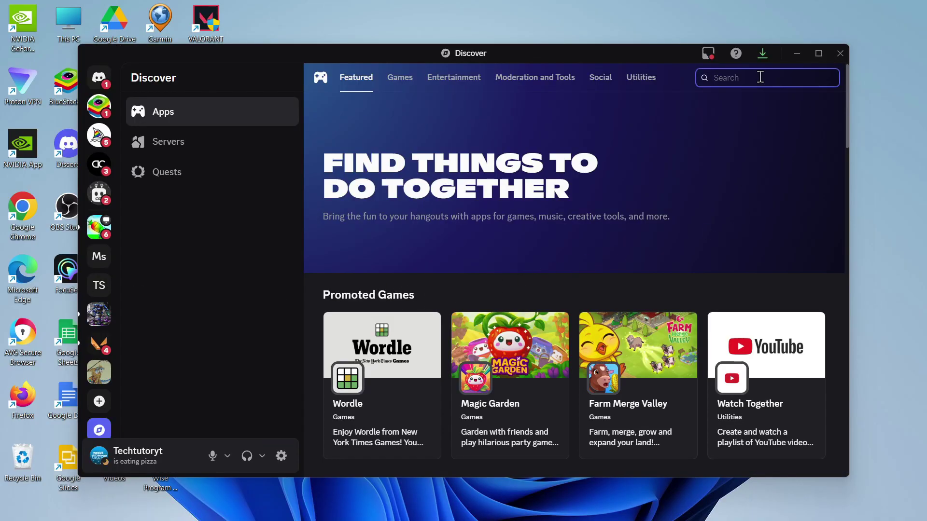
pyautogui.write('green bot')
pyautogui.press('Return')
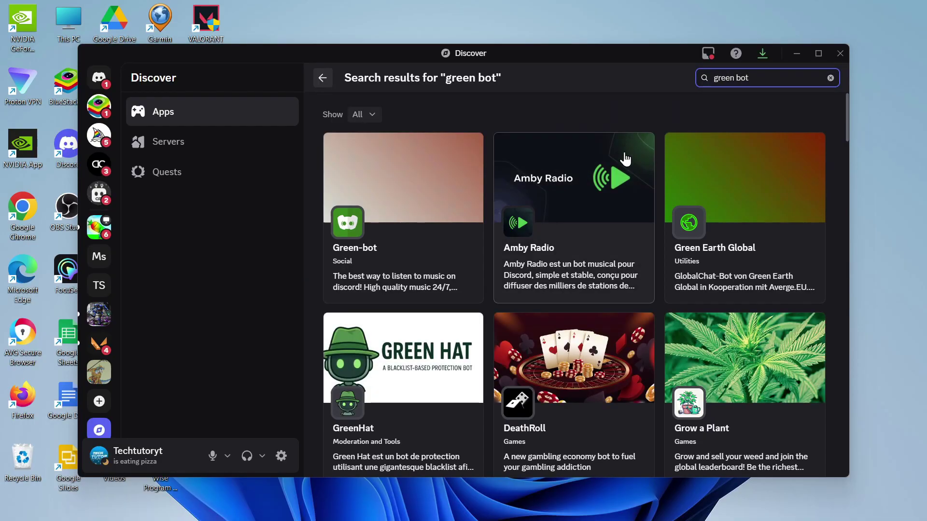
pyautogui.click(383, 228)
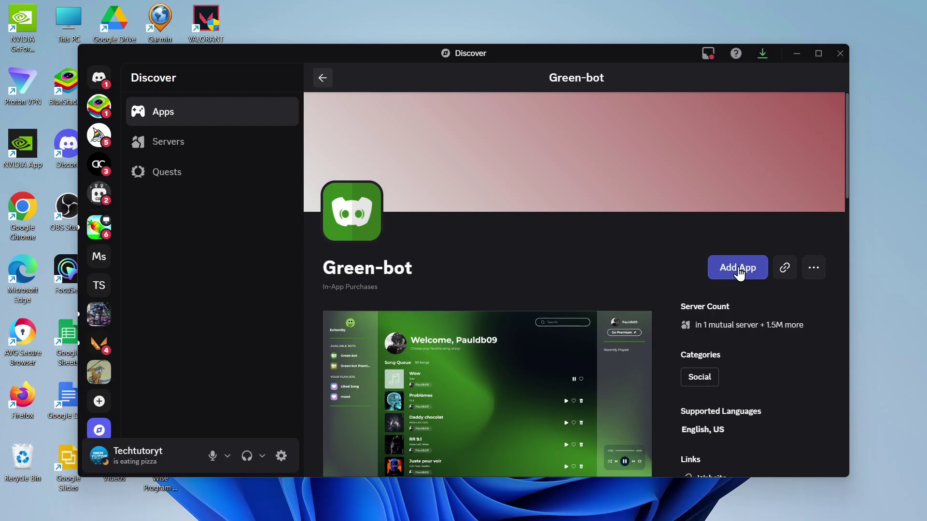
# Start adding Green-bot and pick Techtutors Server as its destination server
pyautogui.click(739, 273)
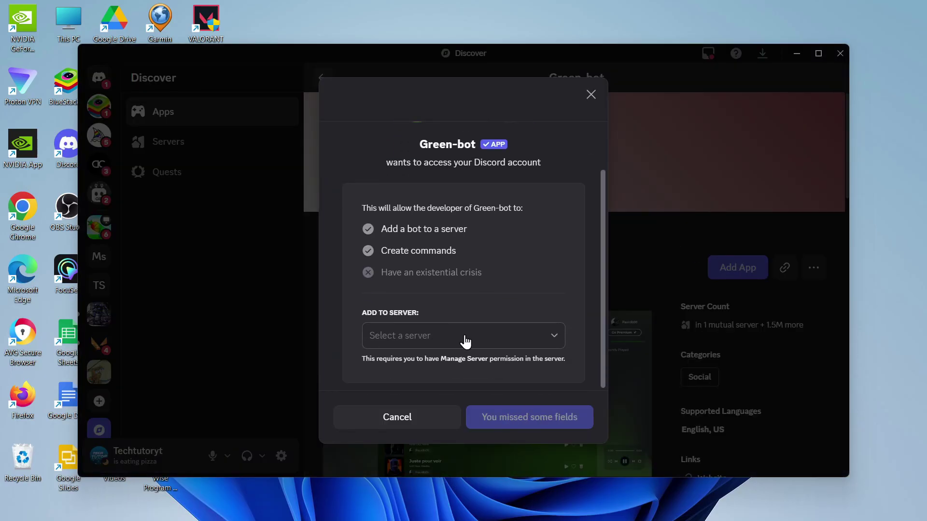
pyautogui.click(446, 340)
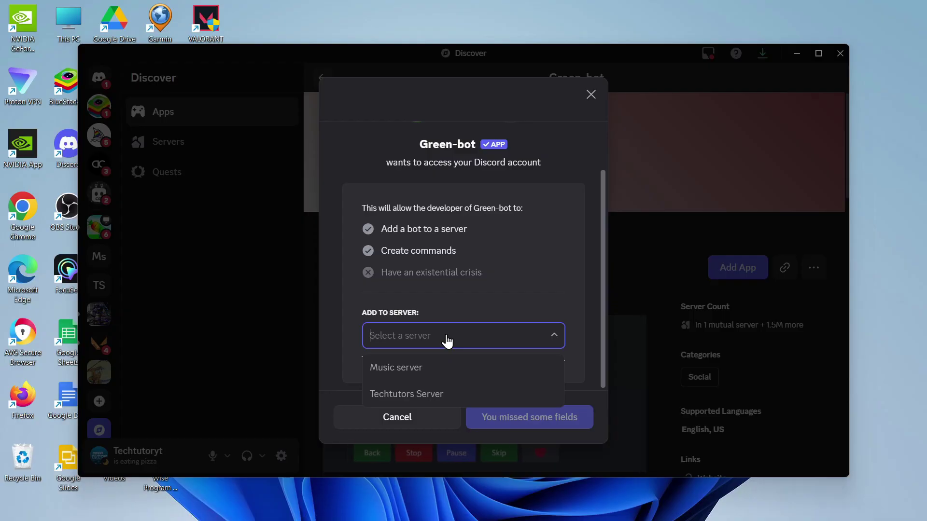
pyautogui.click(456, 394)
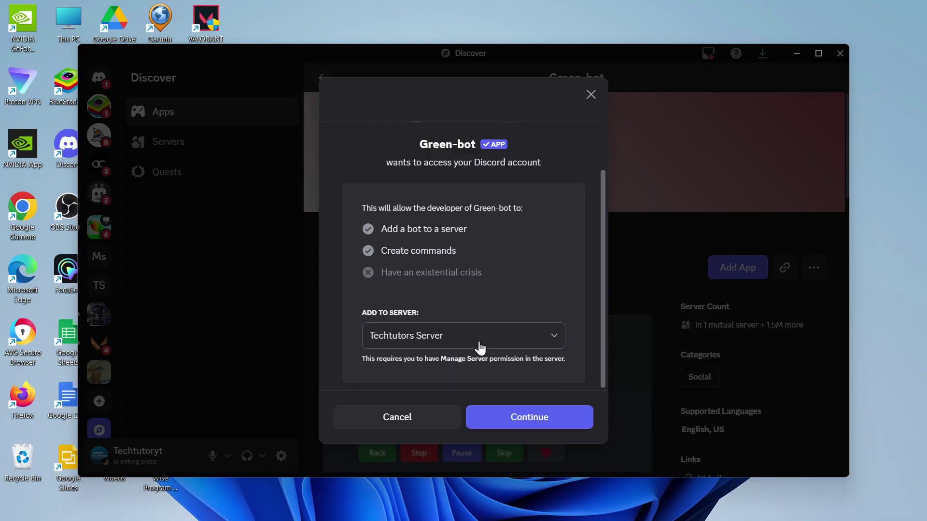
pyautogui.click(513, 421)
# Authorize Green-bot's requested permissions and pass the hCaptcha verification
pyautogui.scroll(-5, 559, 265)
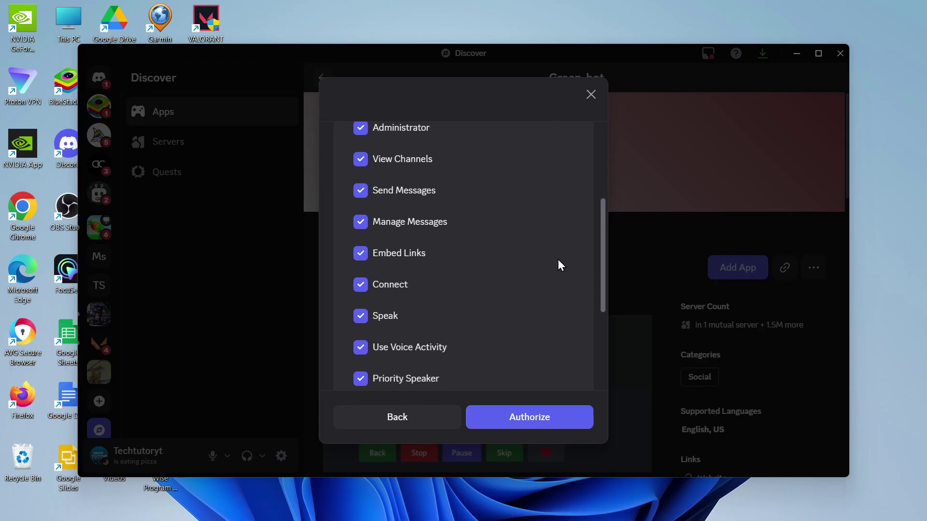
pyautogui.scroll(6, 483, 254)
pyautogui.scroll(-3, 457, 273)
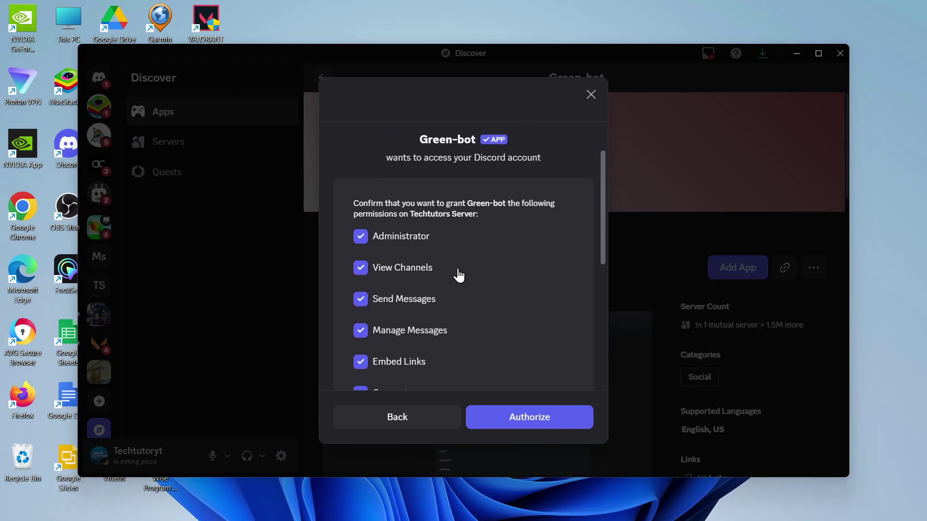
pyautogui.scroll(-3, 483, 285)
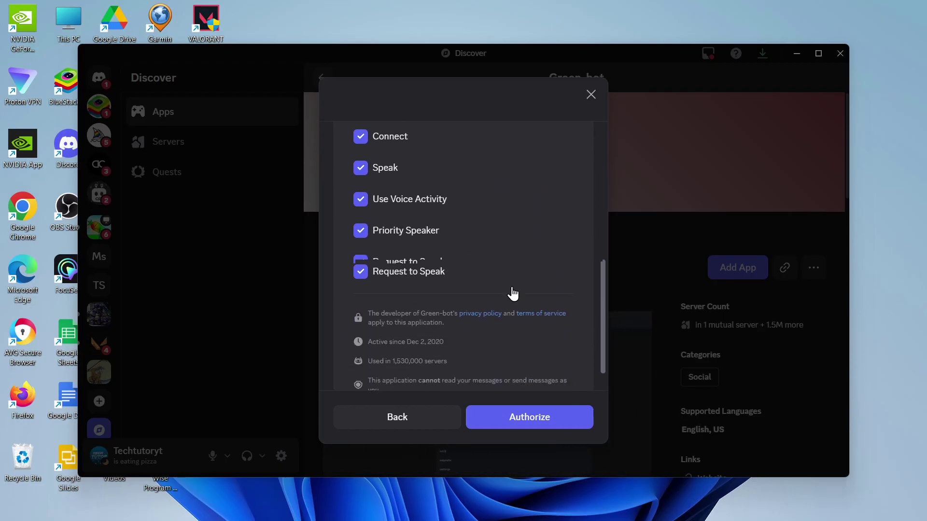
pyautogui.click(530, 418)
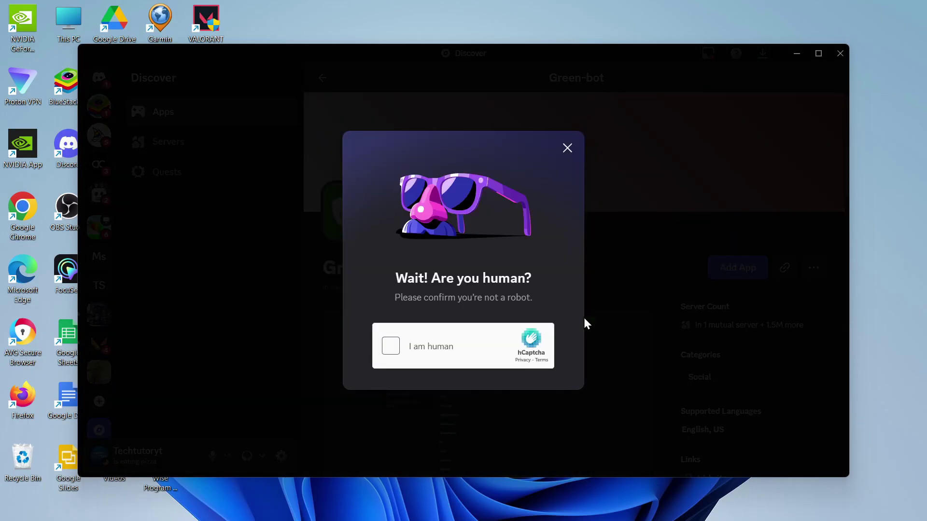
pyautogui.click(393, 345)
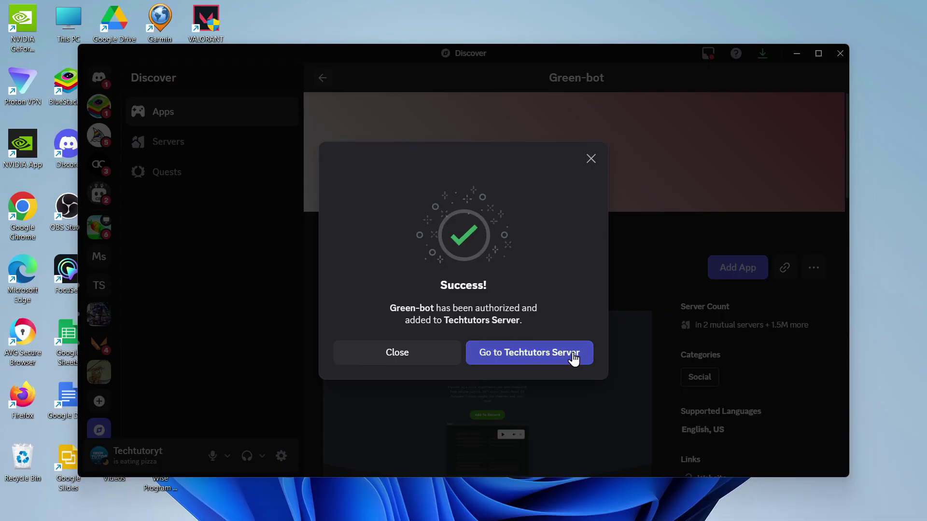
# Dismiss the success dialog and return to Techtutors Server's #general channel
pyautogui.click(592, 160)
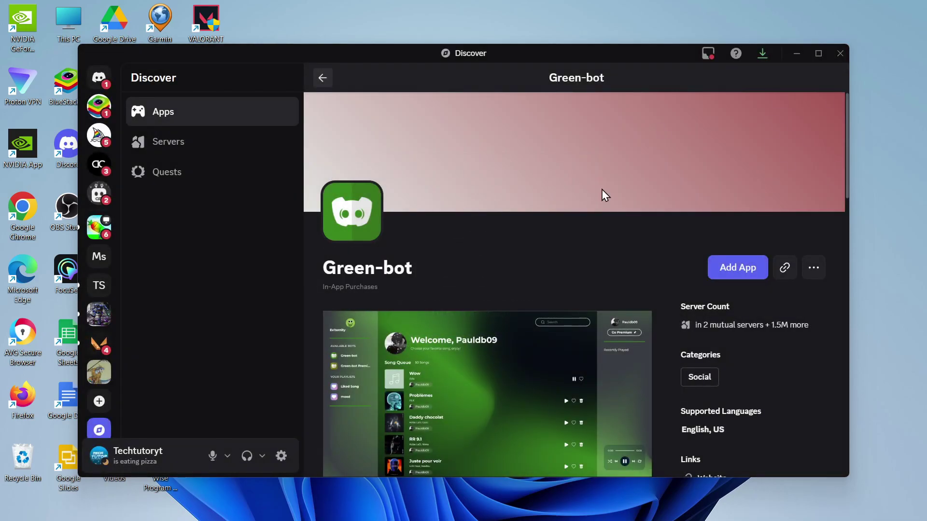
pyautogui.click(99, 286)
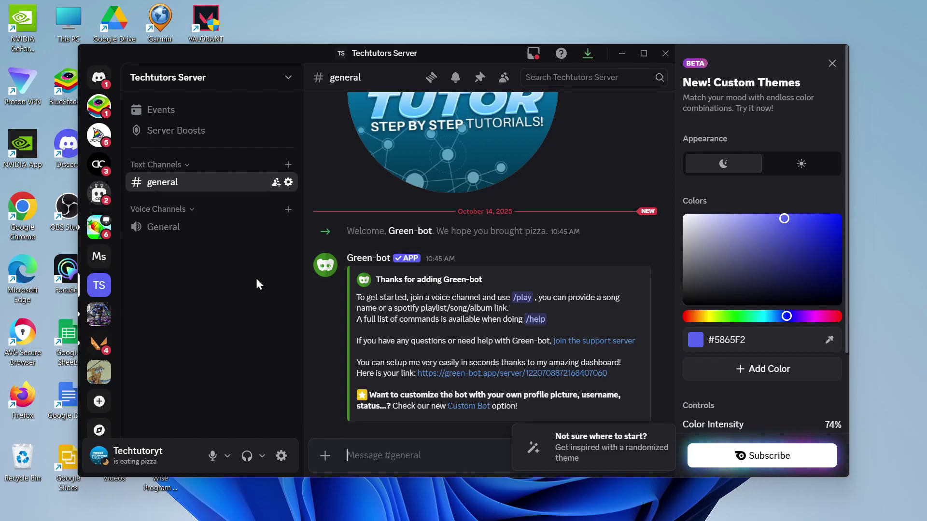
# Join the General voice channel and type /play in the #general message box
pyautogui.click(199, 231)
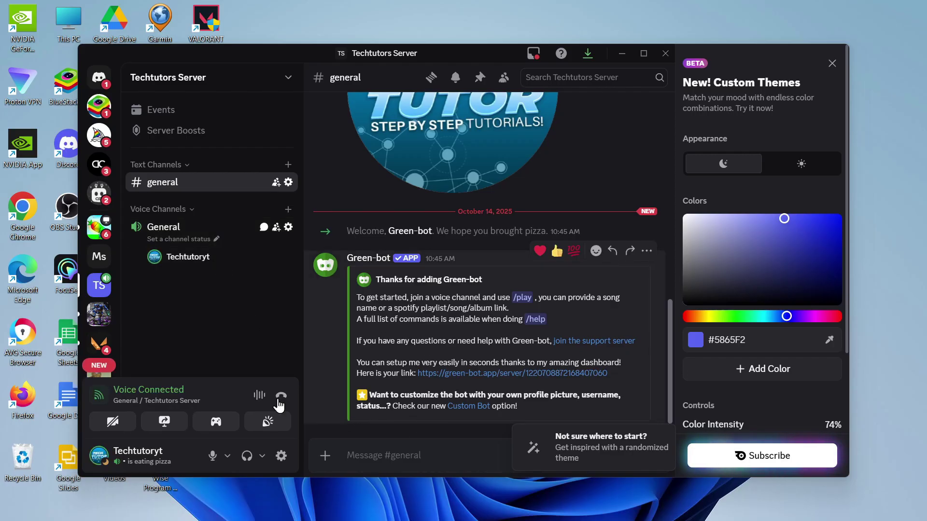
pyautogui.click(393, 451)
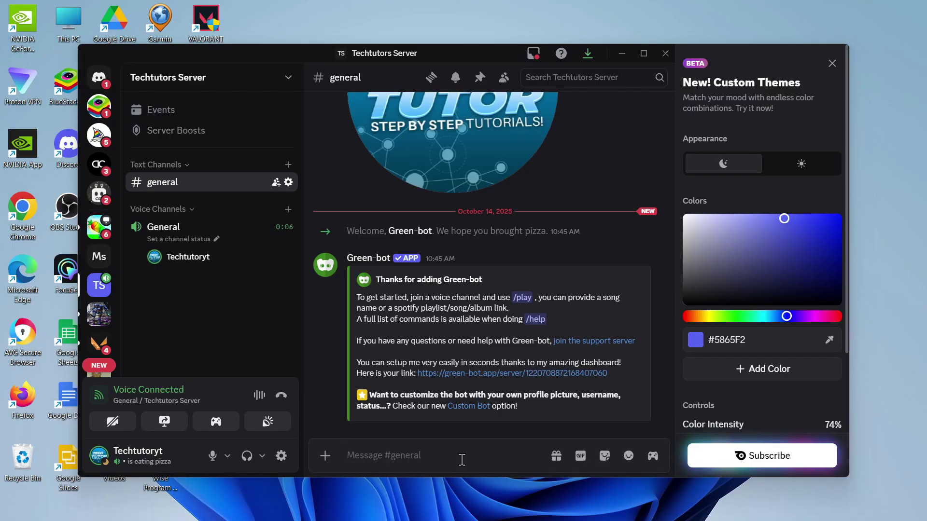
pyautogui.write('/play')
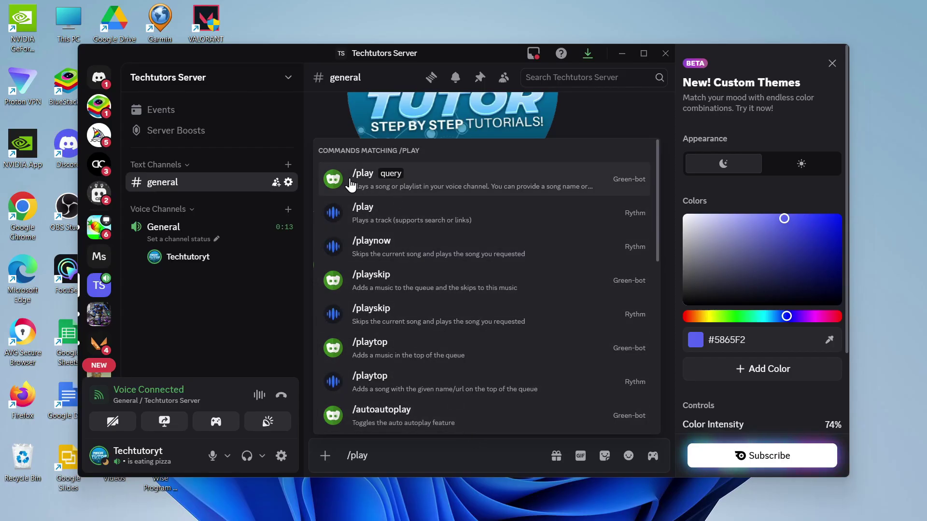
# Use Green-bot's /play command with the query 'peaches'
pyautogui.click(406, 181)
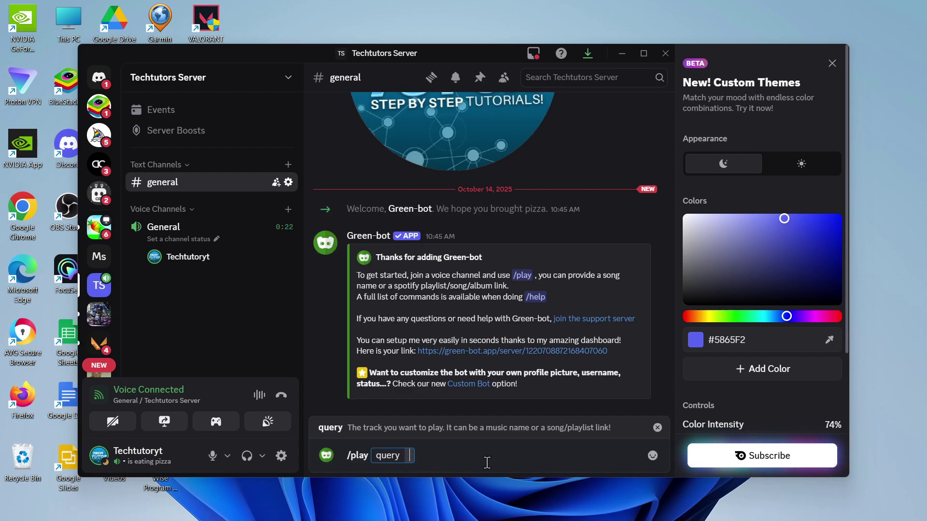
pyautogui.write('peaches')
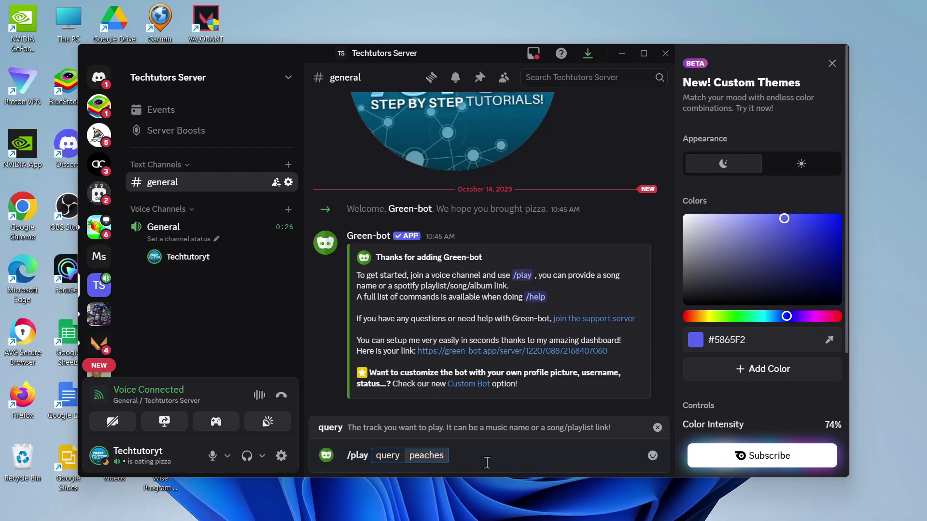
pyautogui.press('Return')
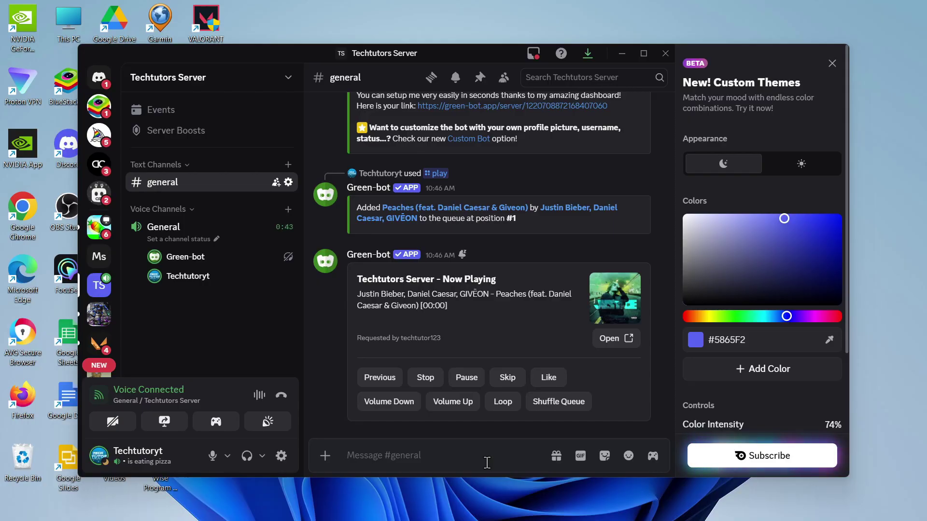
# Send Green-bot a second /play request with the query 'gods plan'
pyautogui.write('/pl')
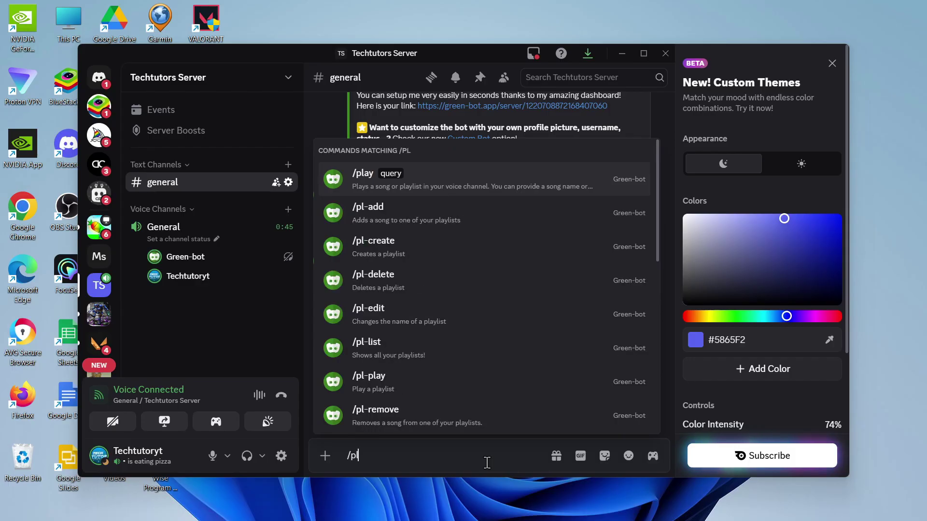
pyautogui.write('ay')
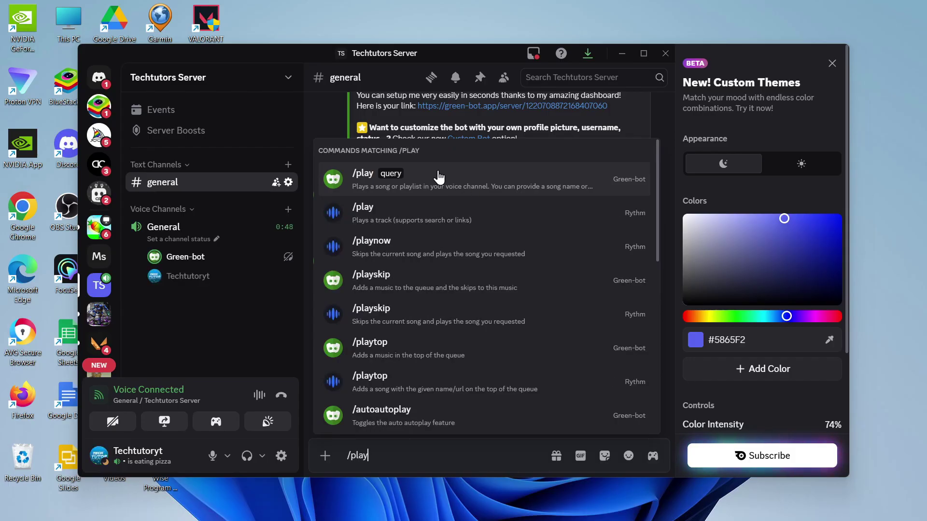
pyautogui.click(395, 178)
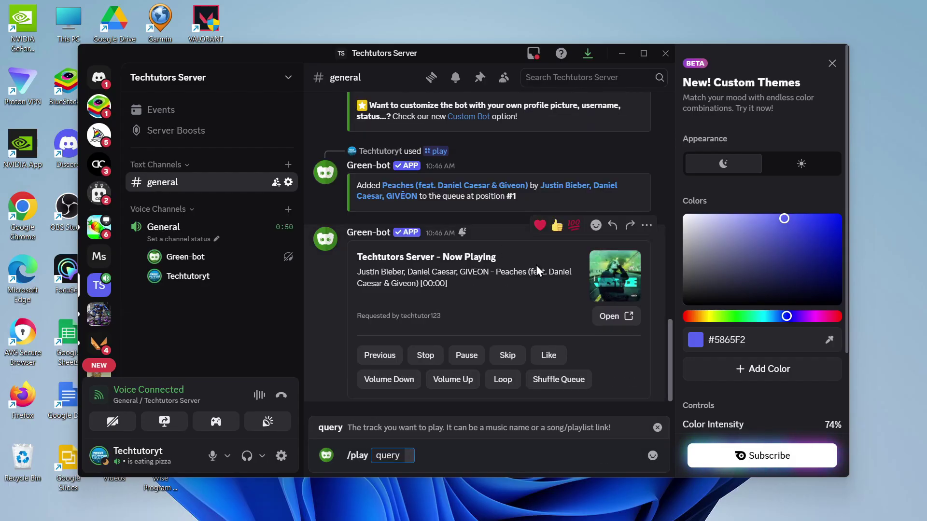
pyautogui.write('god')
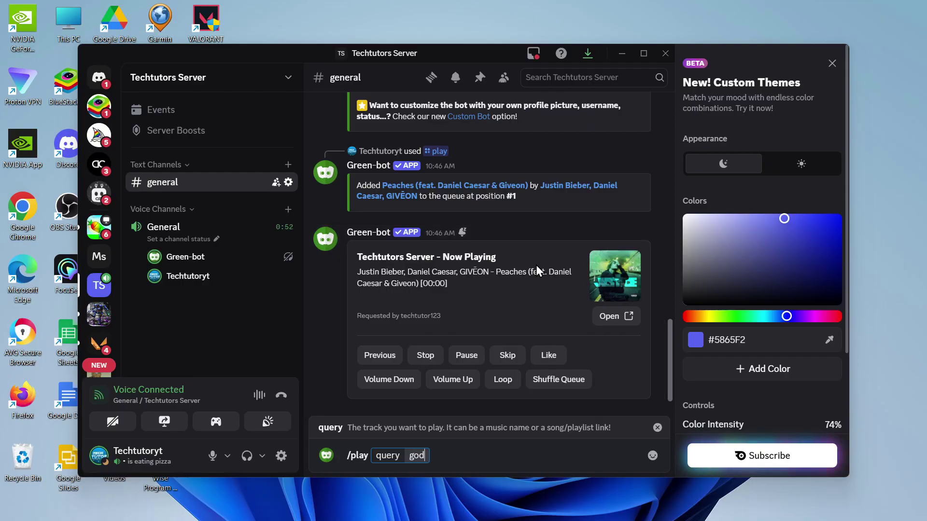
pyautogui.write('s plan')
pyautogui.press('Return')
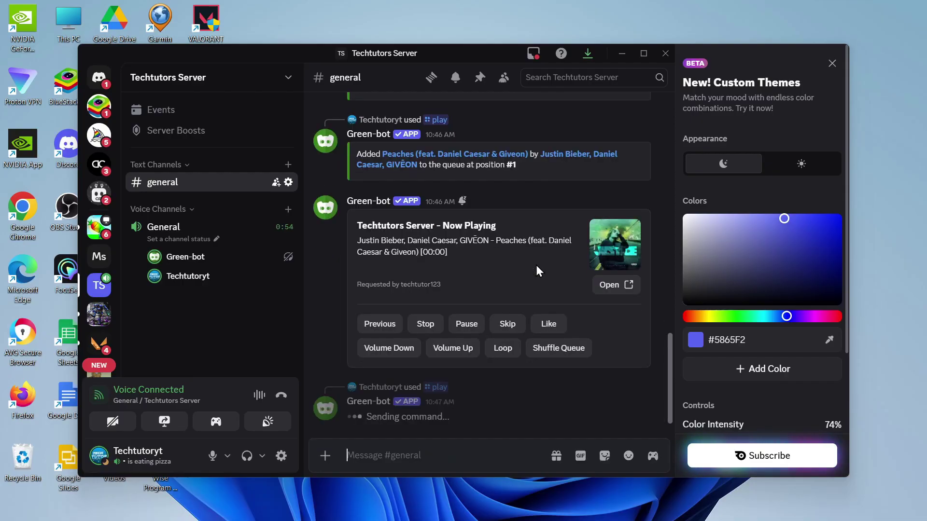